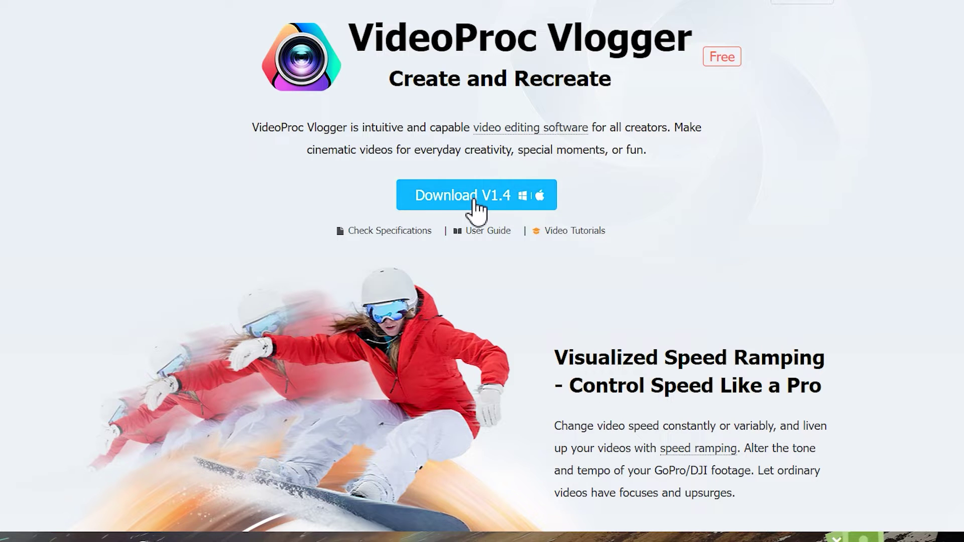
Download VideoProc Vlogger and launch it from its desktop shortcut.
{"action": "left_click", "coordinate": [472, 198]}
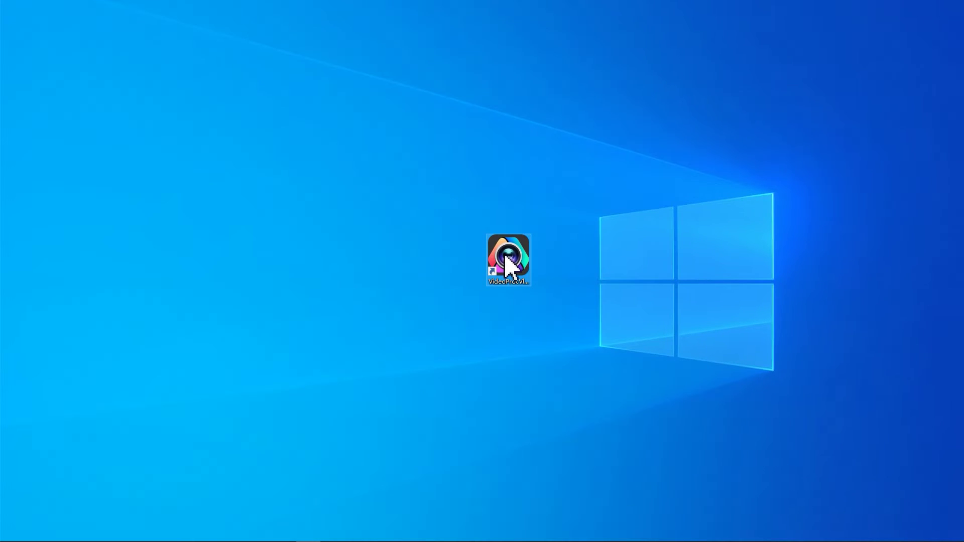
{"action": "left_click", "coordinate": [506, 257]}
{"action": "double_click", "coordinate": [506, 260]}
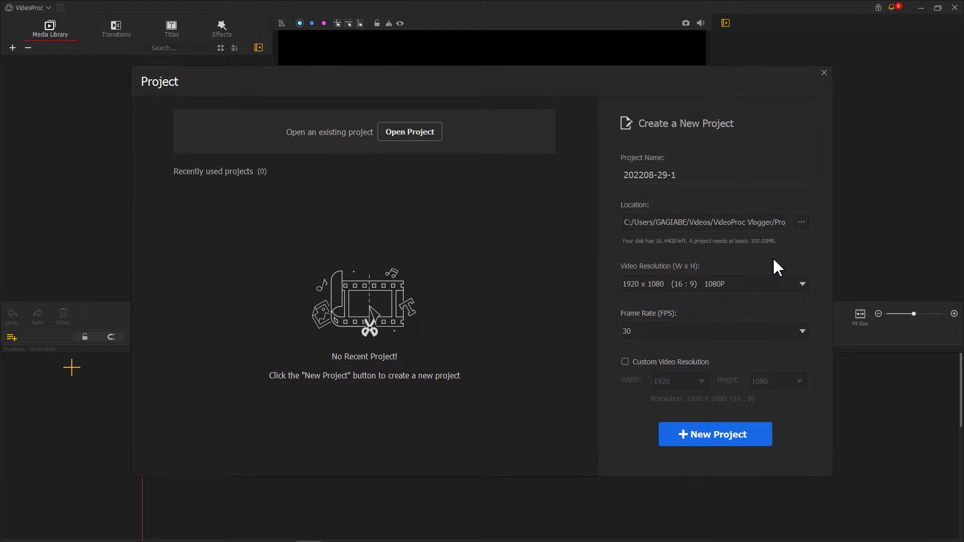
Create a default new project, import the concert Footage clip, and place it on the video track.
{"action": "left_click", "coordinate": [719, 436]}
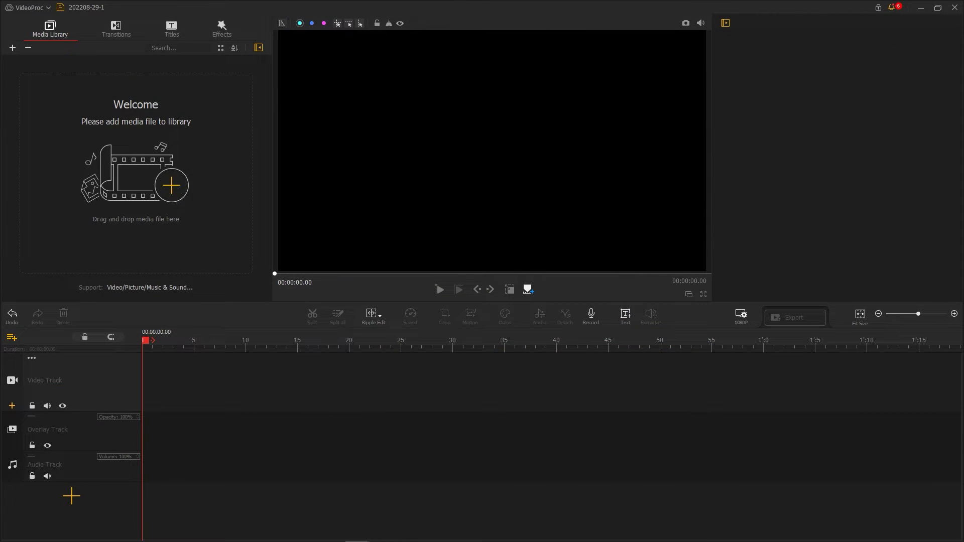
{"action": "left_click_drag", "start_coordinate": [929, 18], "coordinate": [350, 112]}
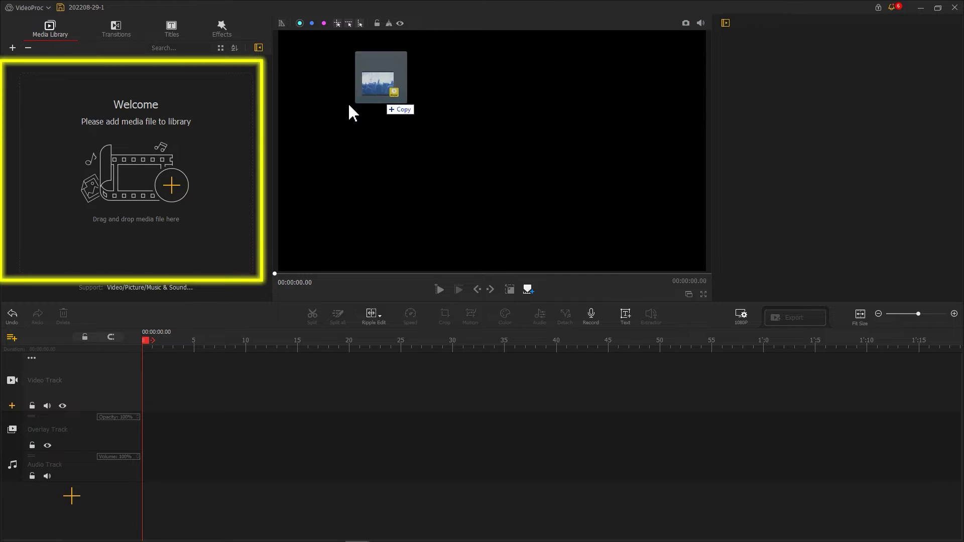
{"action": "left_click_drag", "start_coordinate": [350, 112], "coordinate": [177, 146]}
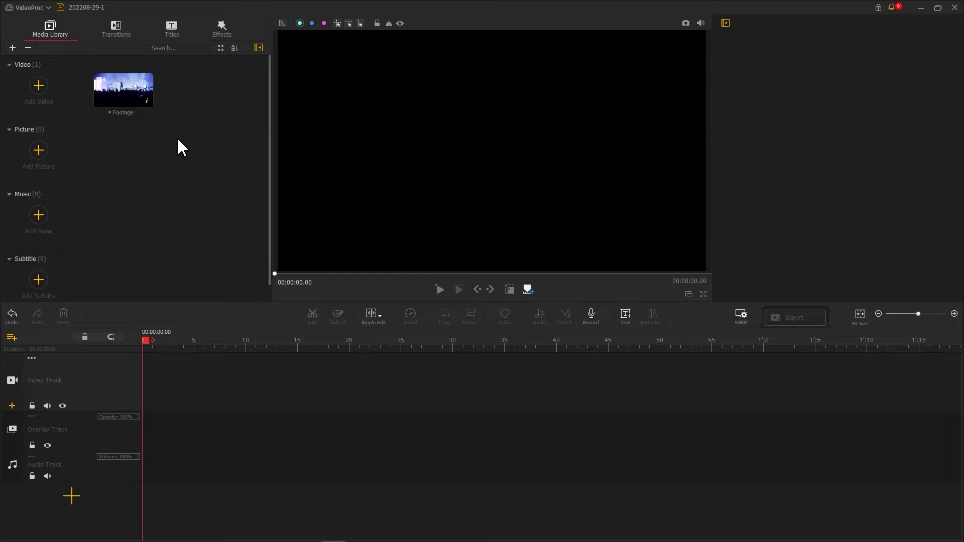
{"action": "mouse_move", "coordinate": [136, 98]}
{"action": "left_mouse_down"}
{"action": "mouse_move", "coordinate": [146, 157]}
{"action": "mouse_move", "coordinate": [149, 373]}
{"action": "left_mouse_up"}
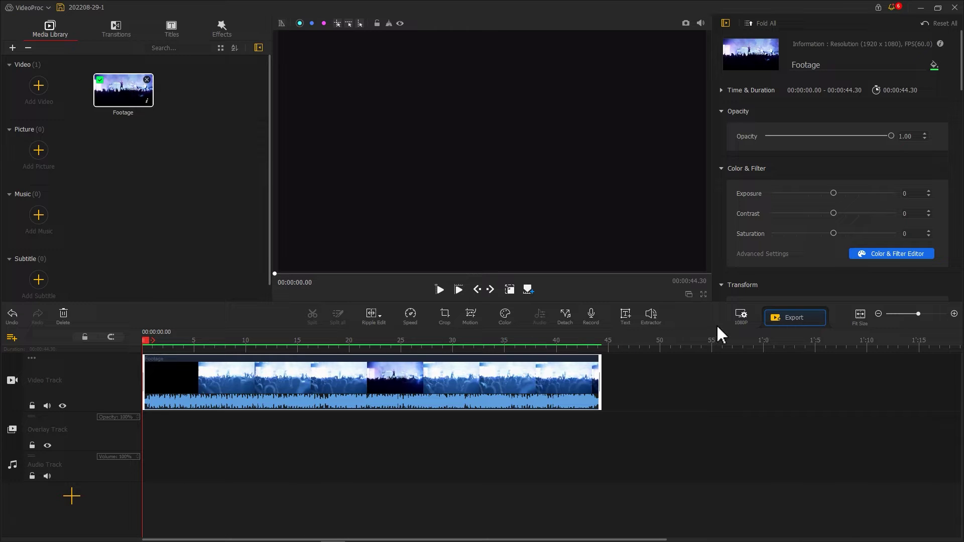
{"action": "left_click", "coordinate": [786, 318]}
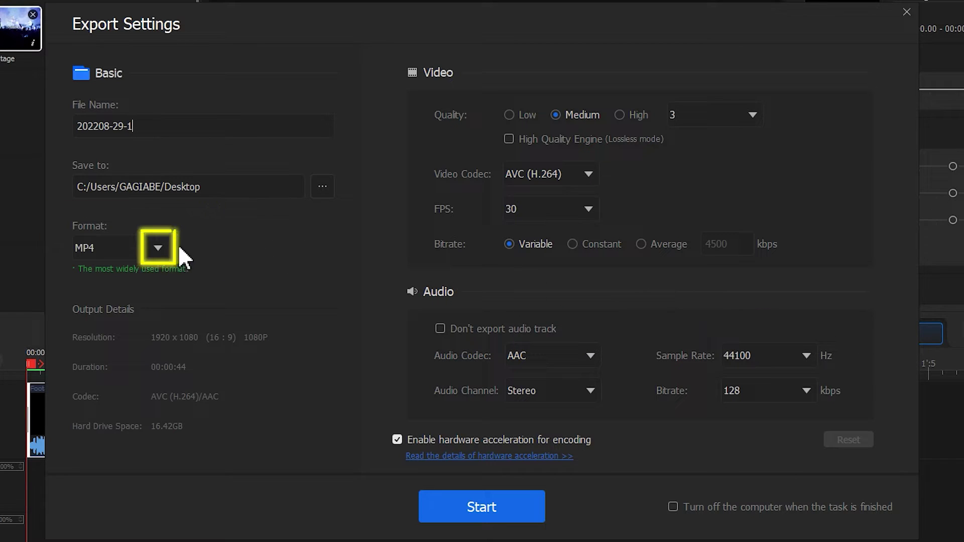
Export the project with MP3 format as 202208-29-1.mp3.
{"action": "left_click", "coordinate": [156, 248]}
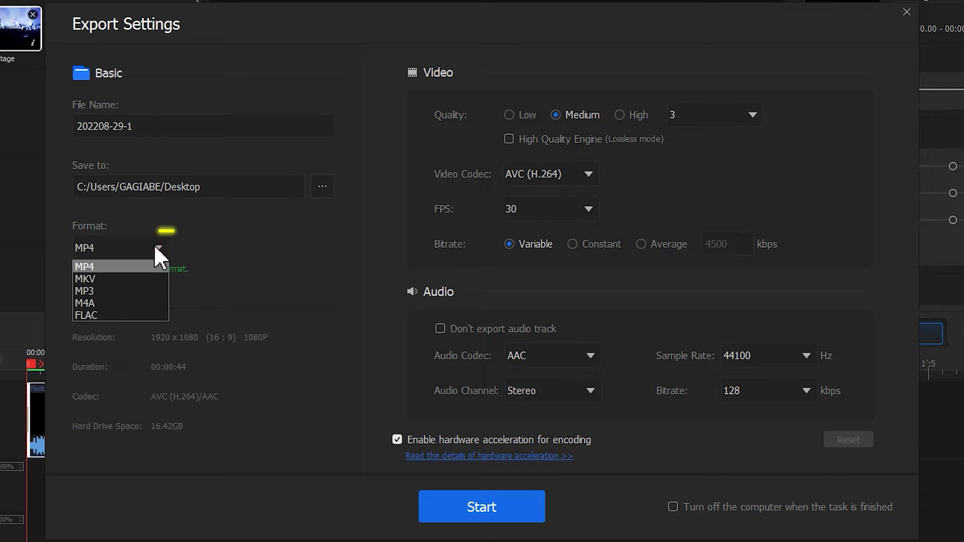
{"action": "left_click", "coordinate": [147, 291]}
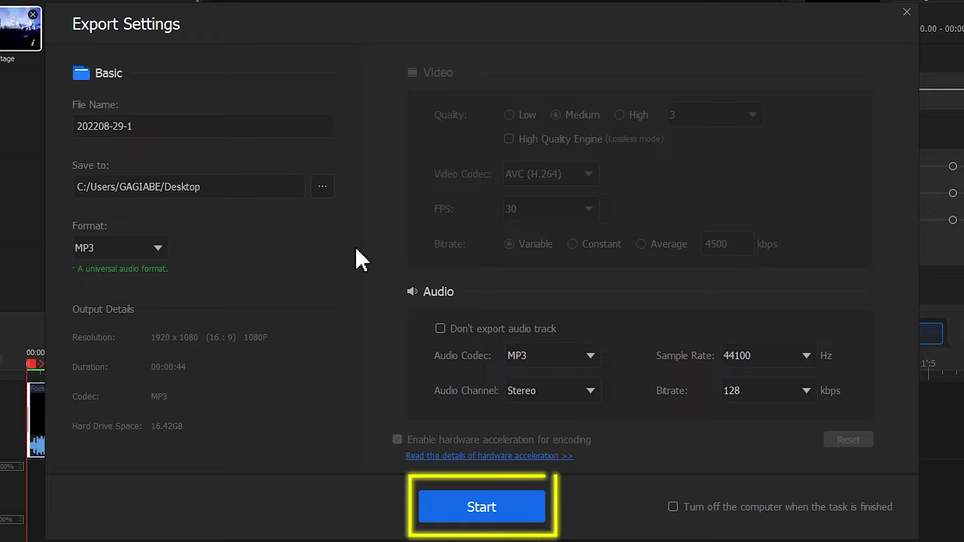
{"action": "left_click", "coordinate": [509, 503]}
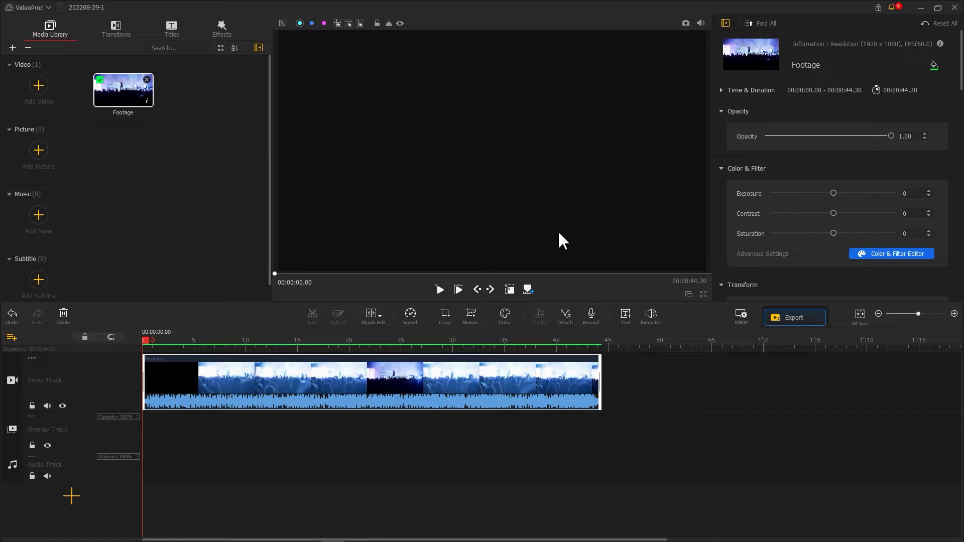
Detach the Footage clip's audio onto a separate audio track below the video.
{"action": "left_click", "coordinate": [297, 381]}
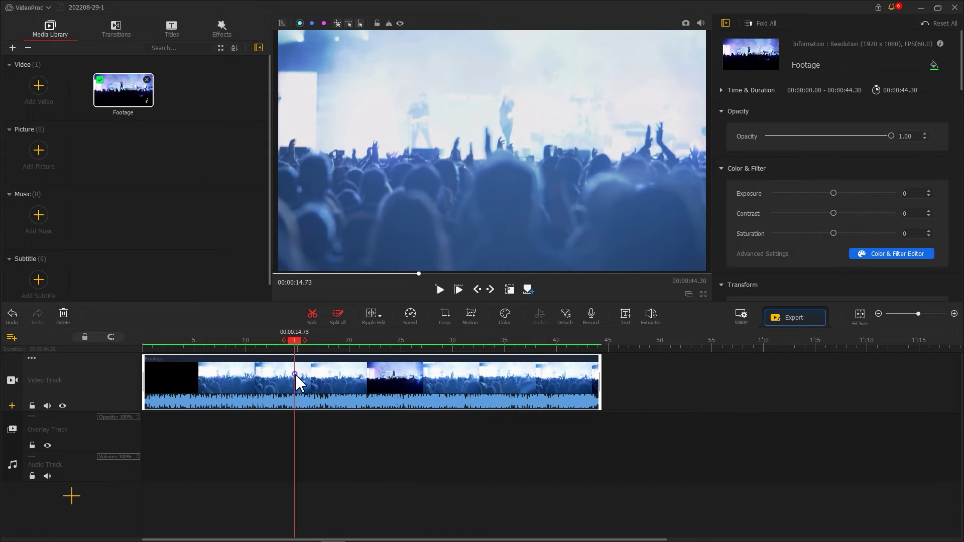
{"action": "right_click", "coordinate": [299, 382]}
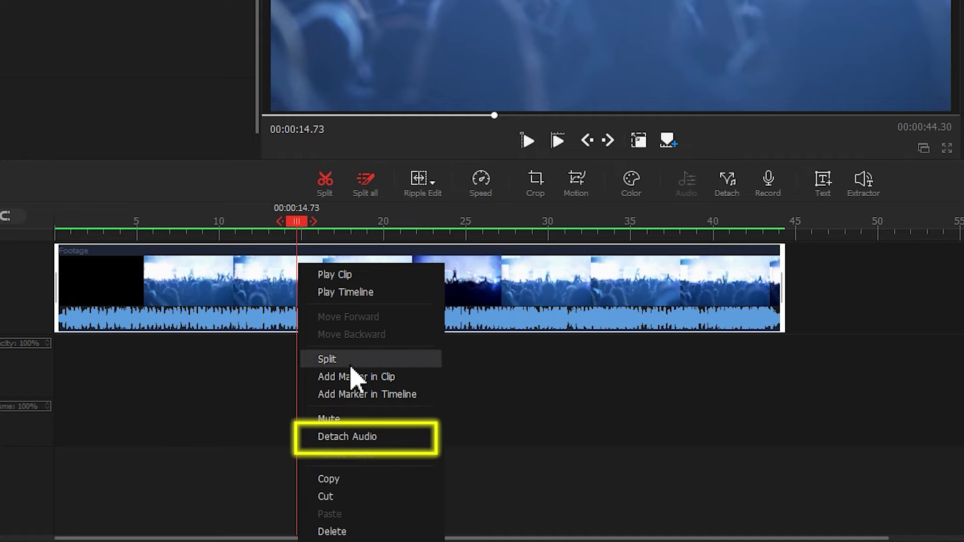
{"action": "left_click", "coordinate": [347, 437]}
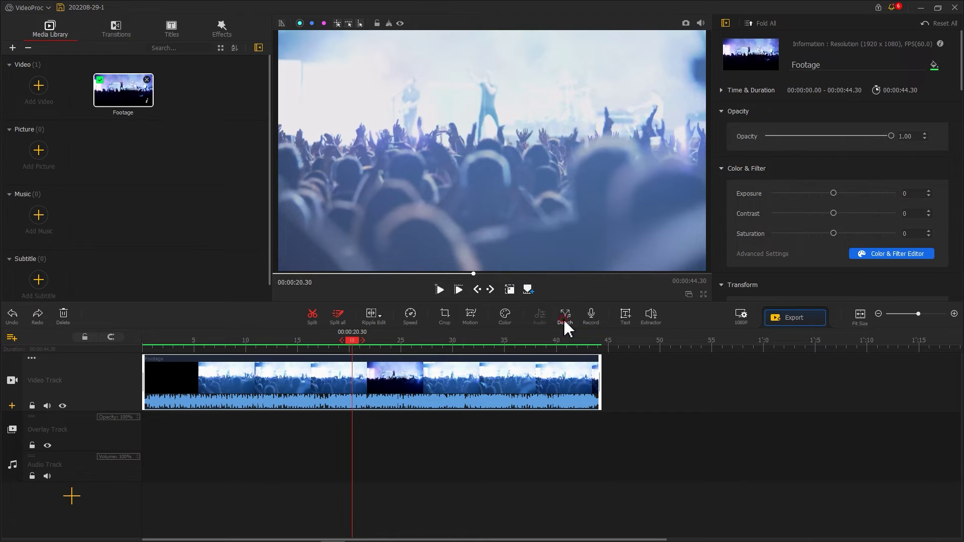
{"action": "left_click", "coordinate": [566, 316]}
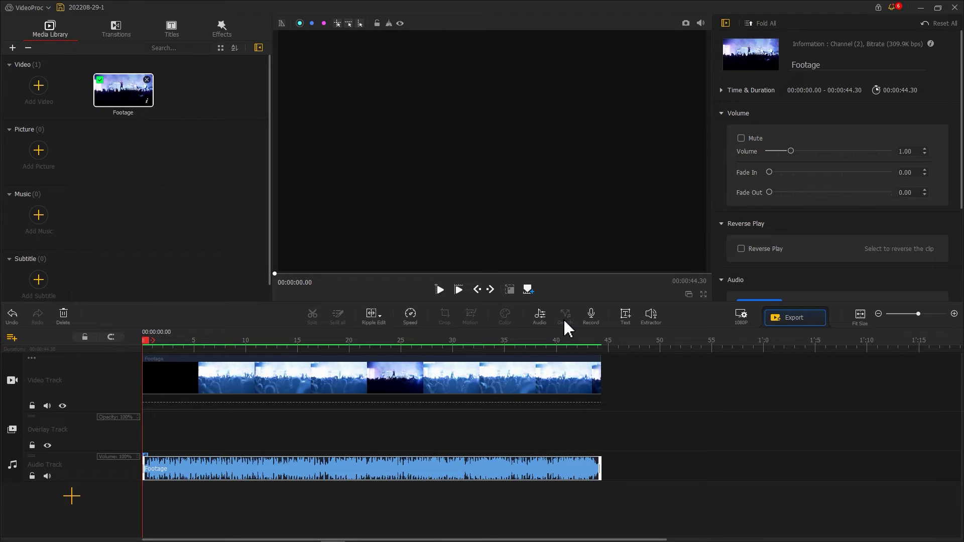
Open the detached audio in Audio Editor and fade in its first couple of seconds.
{"action": "left_click", "coordinate": [329, 467]}
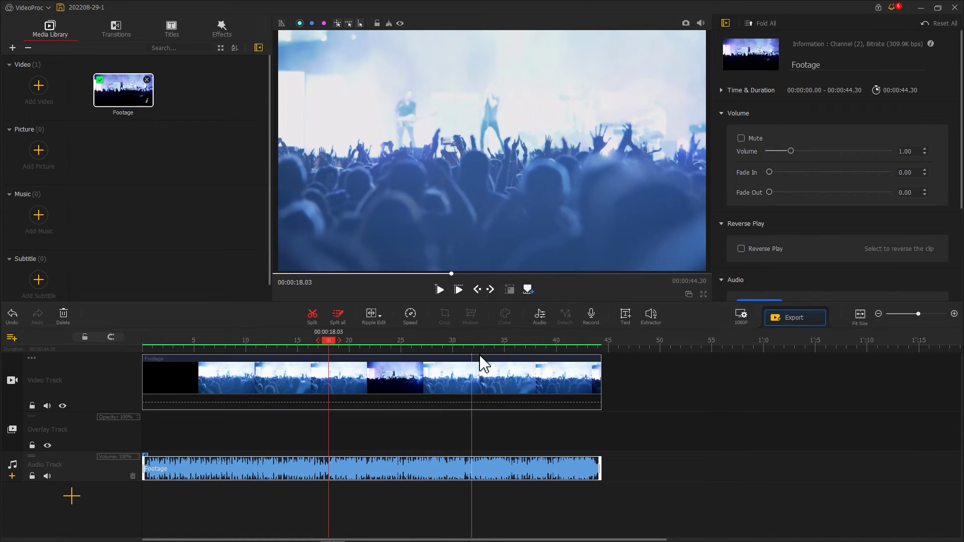
{"action": "left_click", "coordinate": [537, 317]}
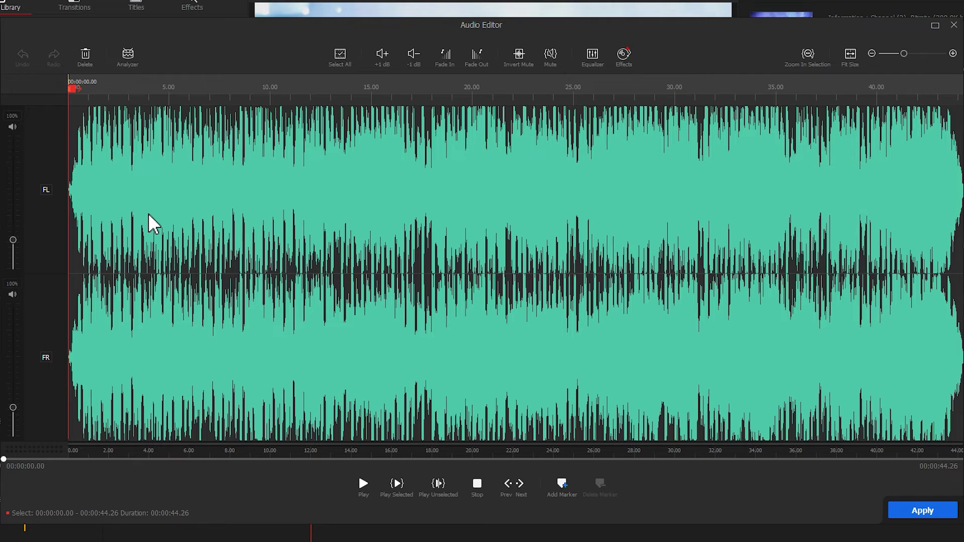
{"action": "left_click_drag", "start_coordinate": [116, 216], "coordinate": [62, 218]}
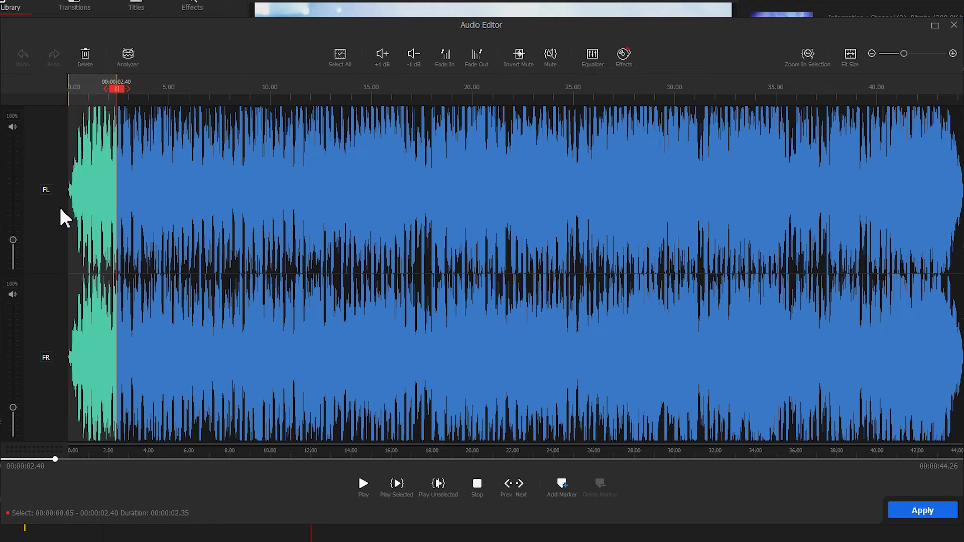
{"action": "left_click", "coordinate": [445, 65]}
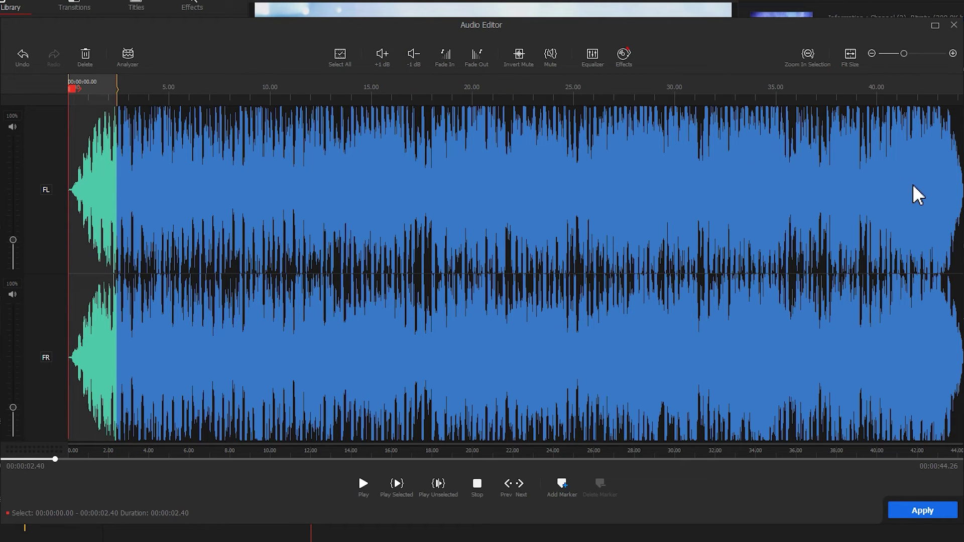
Fade out the last couple of seconds of the audio.
{"action": "left_click_drag", "start_coordinate": [918, 194], "coordinate": [960, 197]}
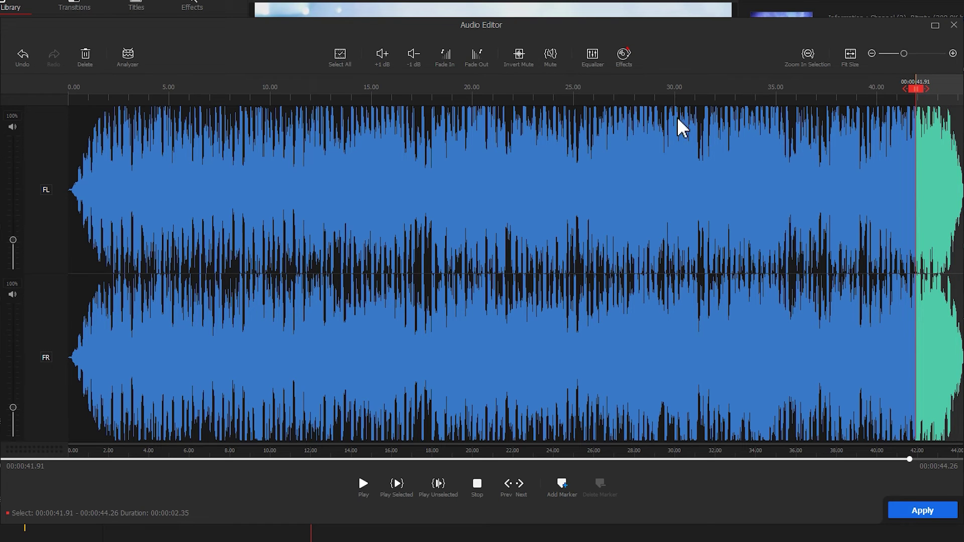
{"action": "left_click", "coordinate": [477, 64]}
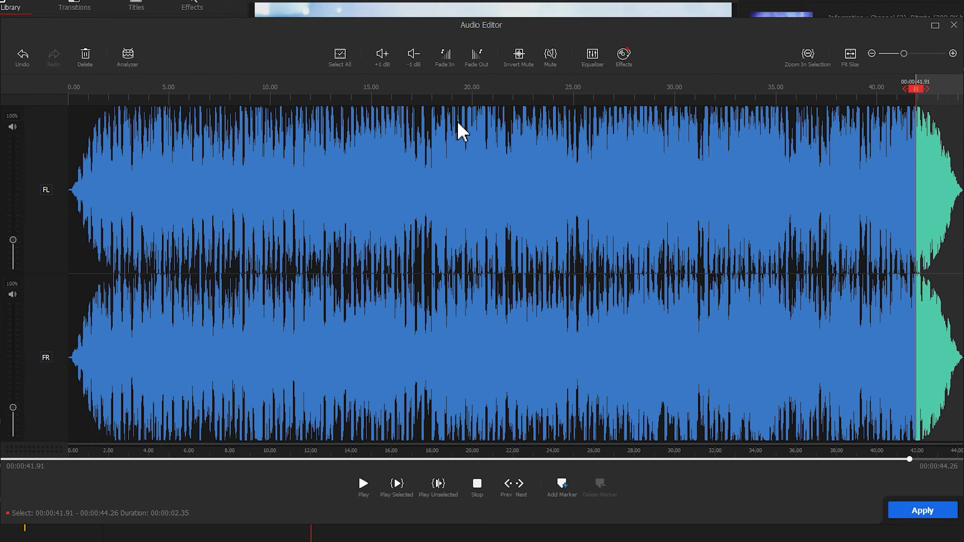
{"action": "left_click", "coordinate": [596, 74]}
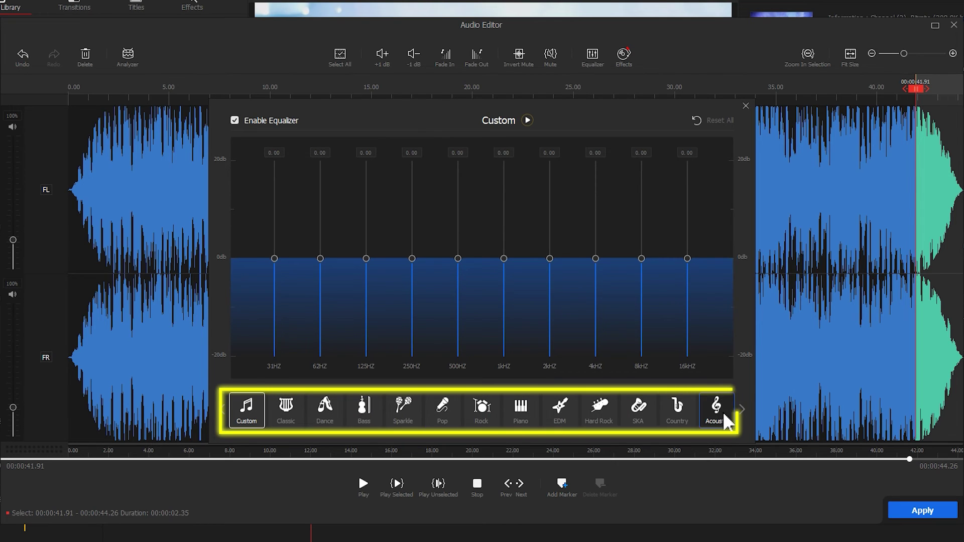
Close the equalizer unchanged, browse the Sound Effects list, and dismiss it without applying any.
{"action": "left_click", "coordinate": [745, 107]}
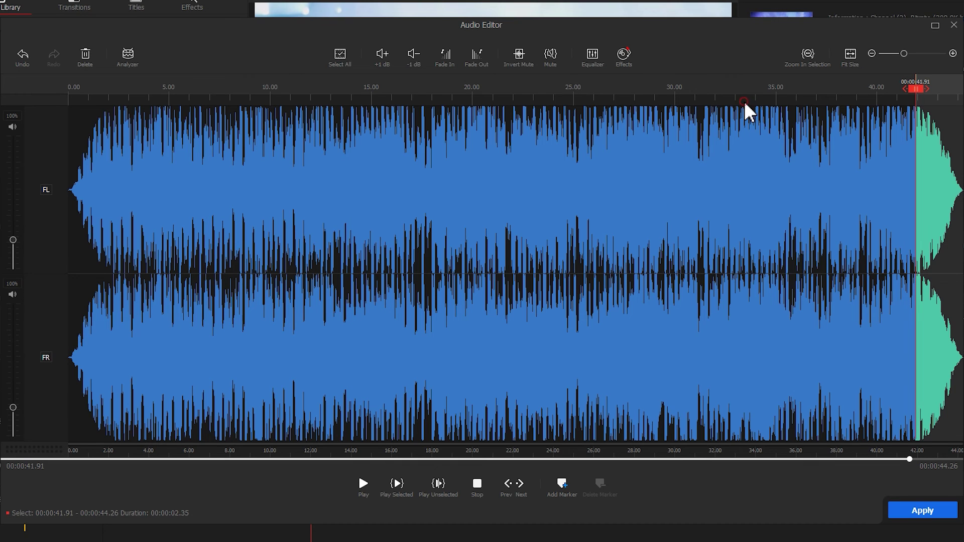
{"action": "left_click", "coordinate": [624, 66]}
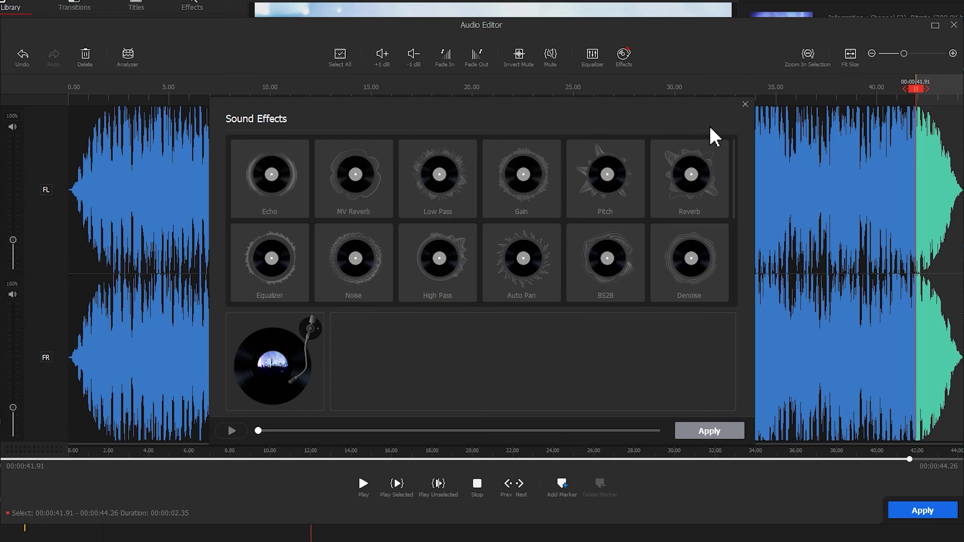
{"action": "left_click_drag", "start_coordinate": [734, 156], "coordinate": [739, 237]}
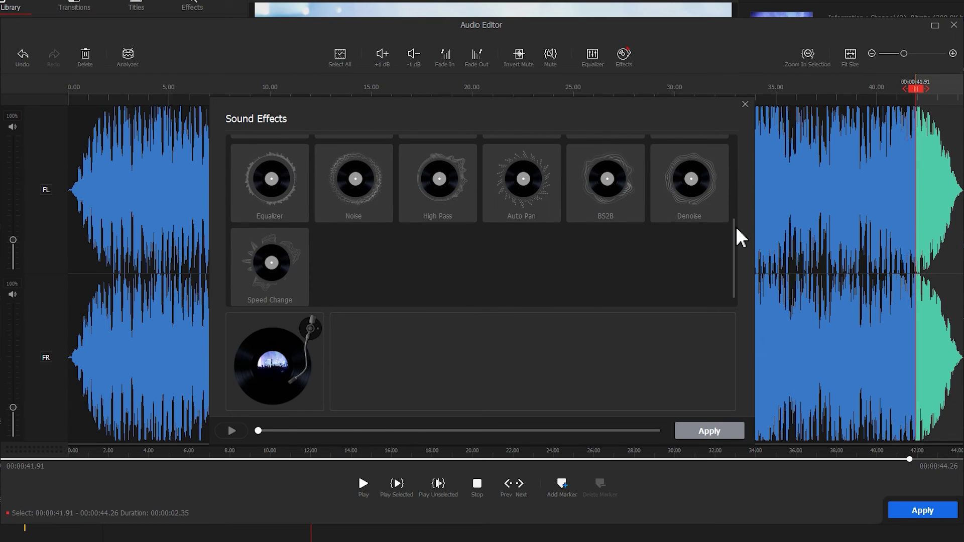
{"action": "left_click", "coordinate": [744, 104]}
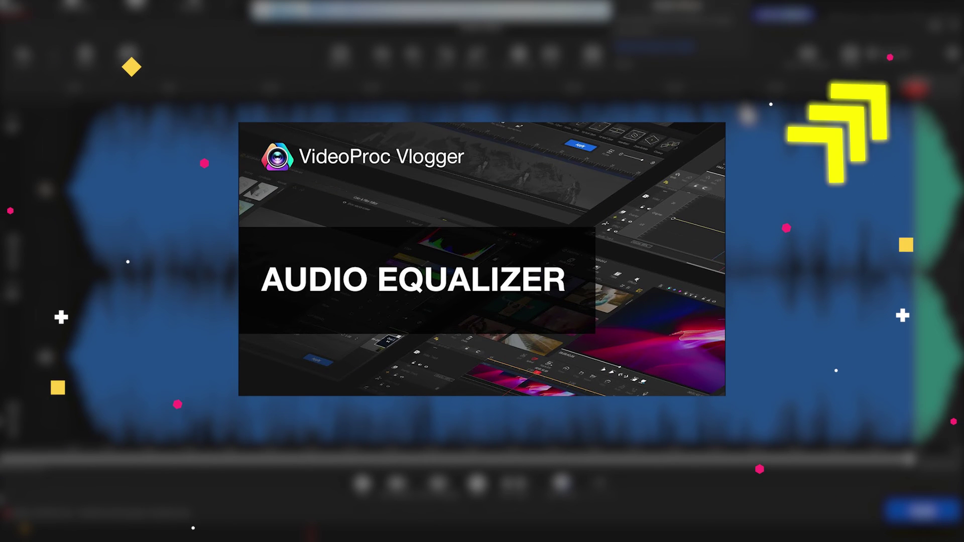